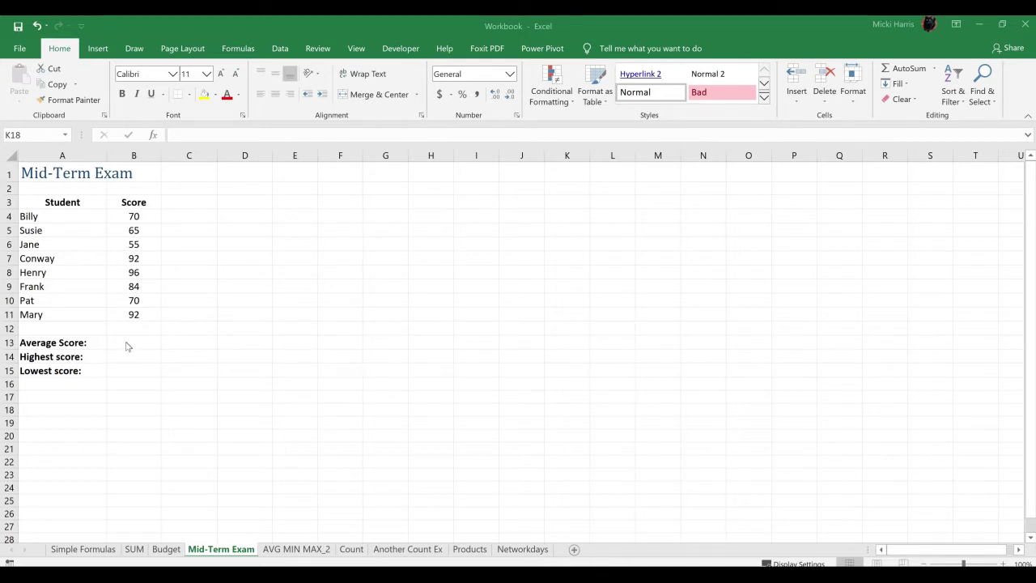
- Calculate the average exam score in cell B13 with the AVERAGE function over B4:B11
{"action": "left_click", "coordinate": [127, 344]}
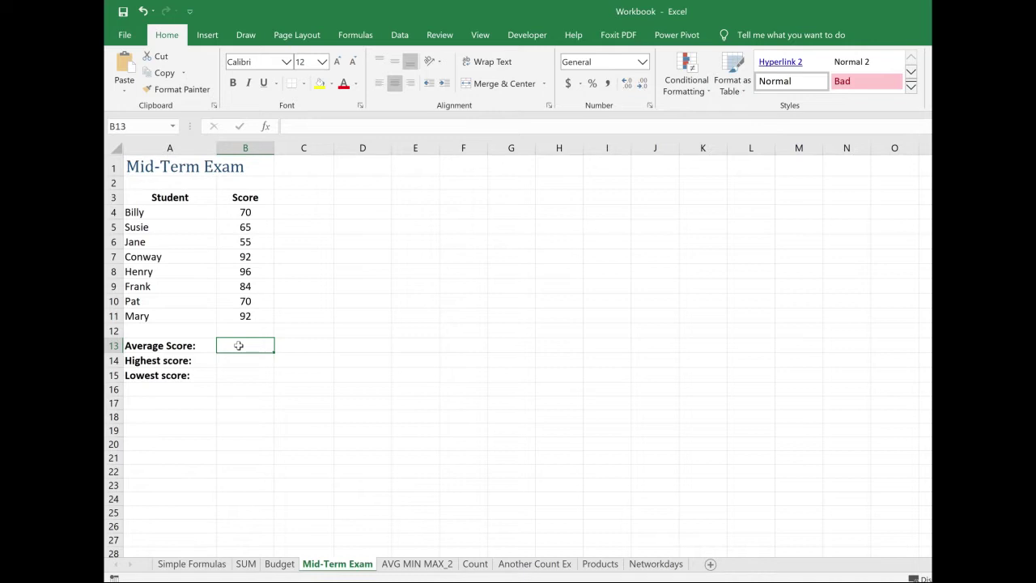
{"action": "type", "text": "="}
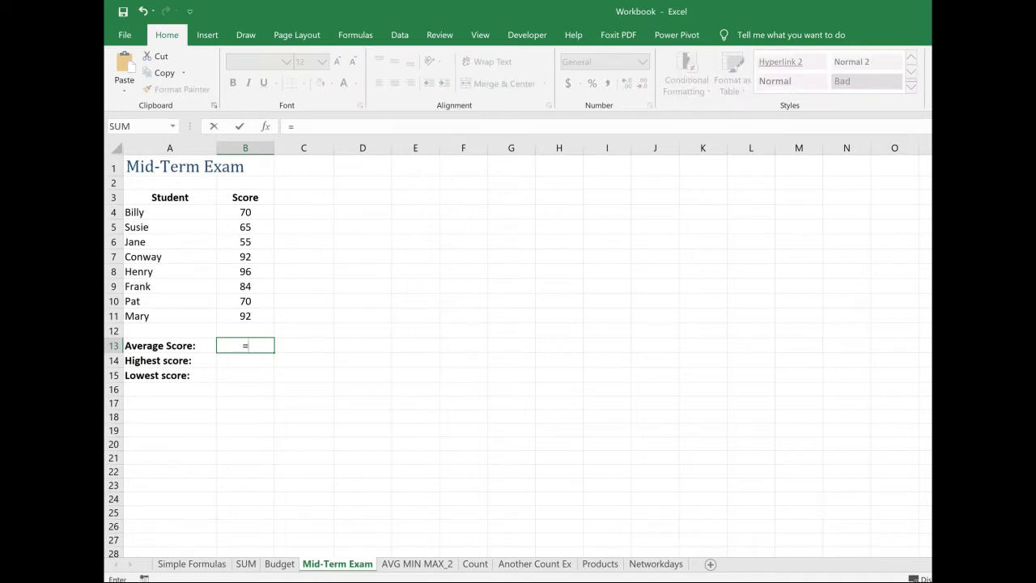
{"action": "type", "text": "av"}
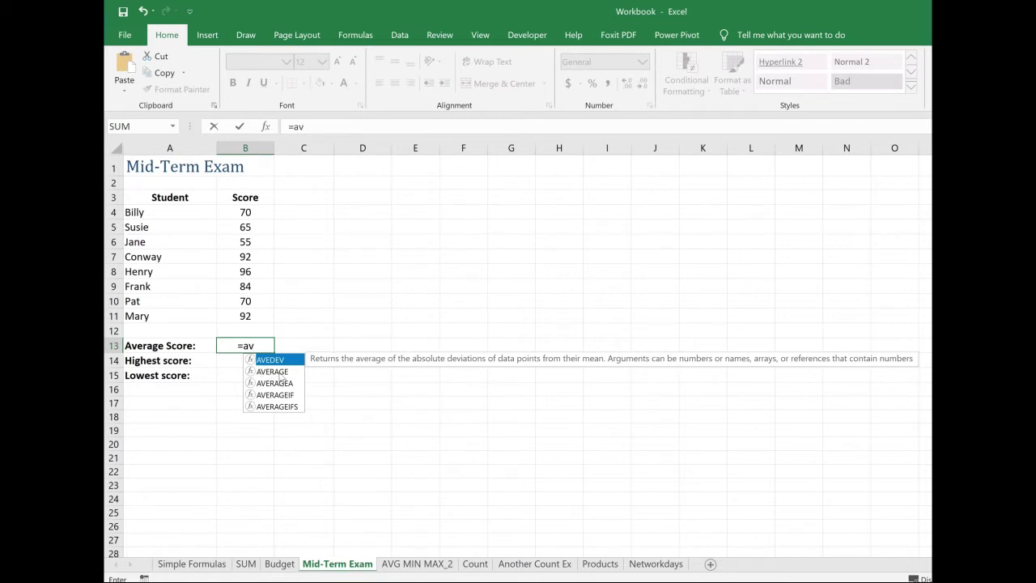
{"action": "double_click", "coordinate": [273, 372]}
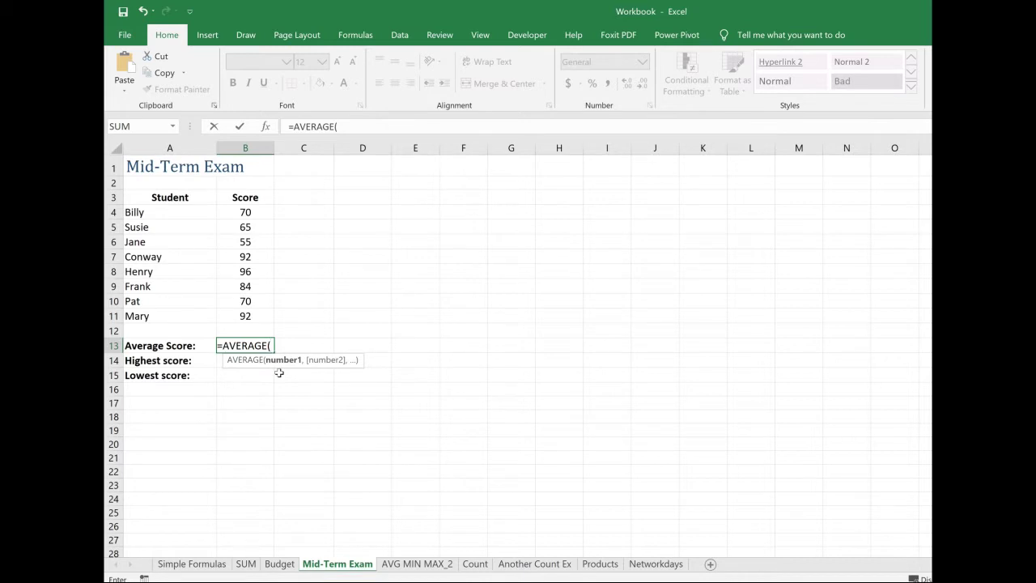
{"action": "left_click", "coordinate": [245, 212]}
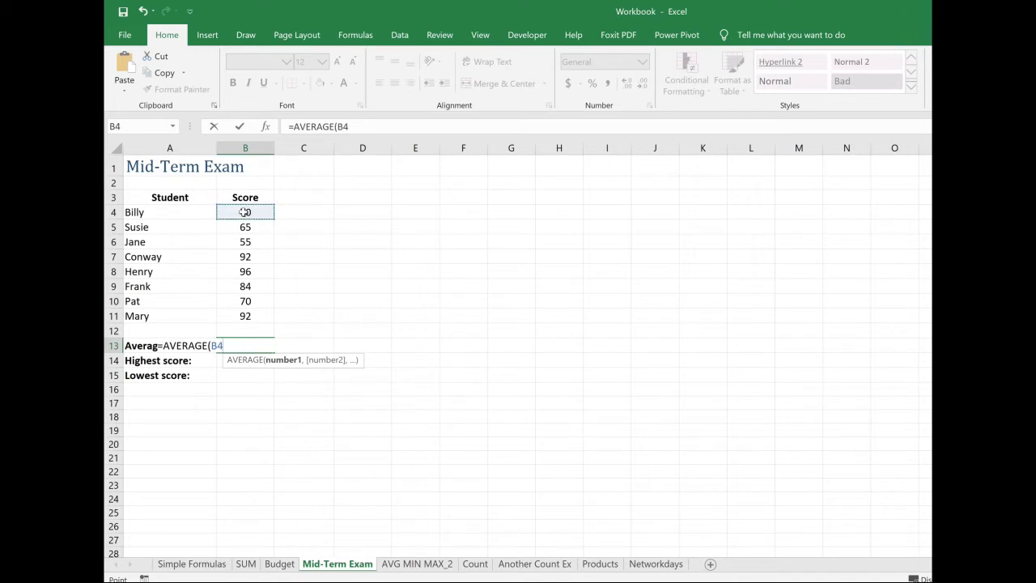
{"action": "left_click_drag", "start_coordinate": [244, 212], "coordinate": [230, 316]}
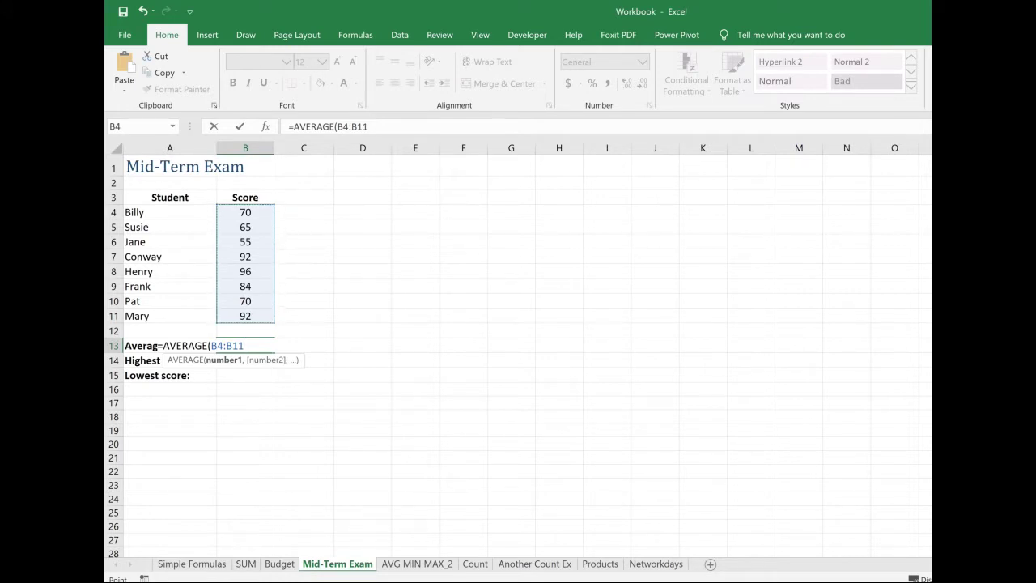
{"action": "type", "text": ")"}
{"action": "key", "text": "Return"}
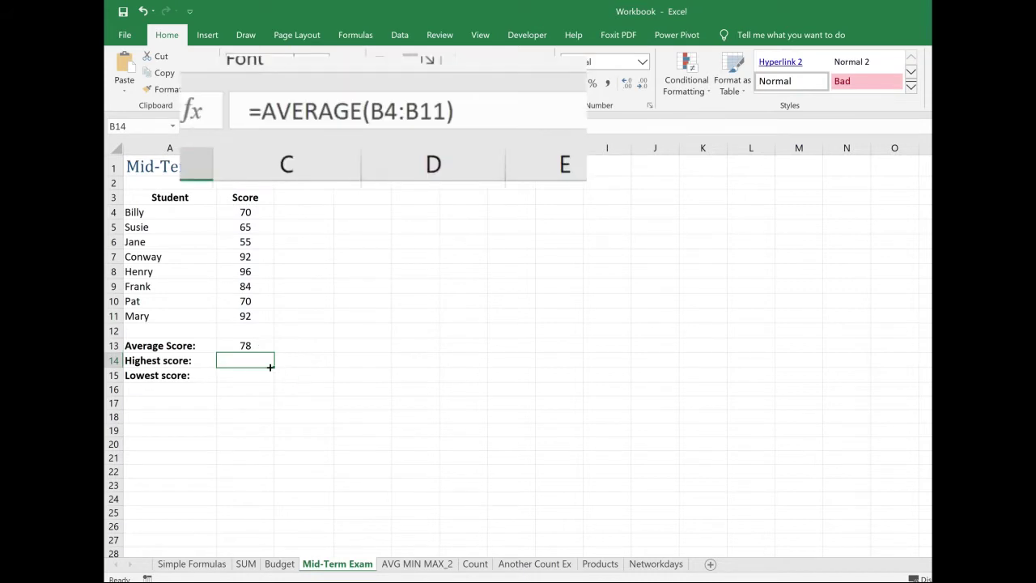
{"action": "left_click", "coordinate": [246, 346]}
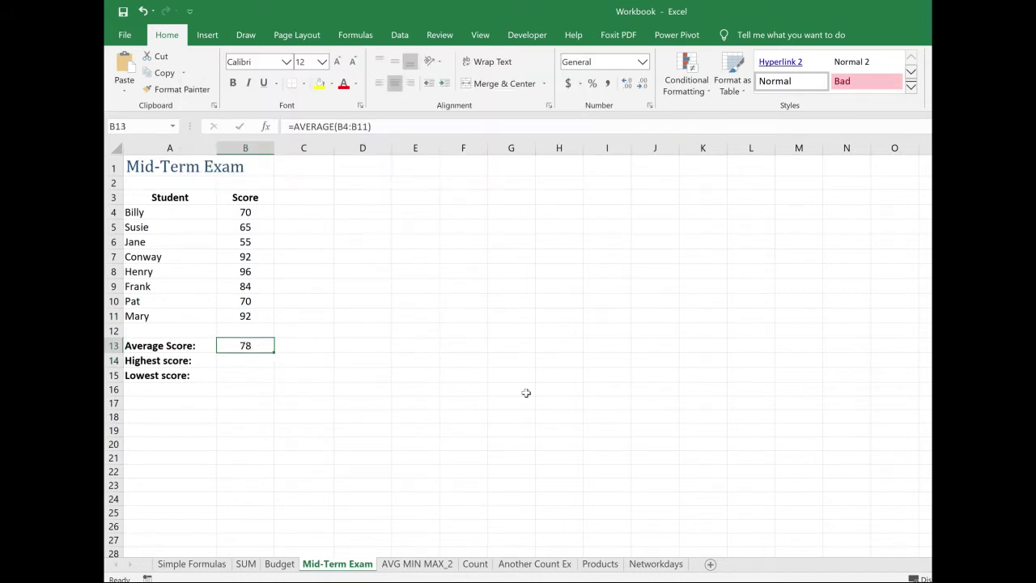
- Calculate the highest exam score in cell B14 with the MAX function over B4:B11
{"action": "left_click", "coordinate": [246, 360]}
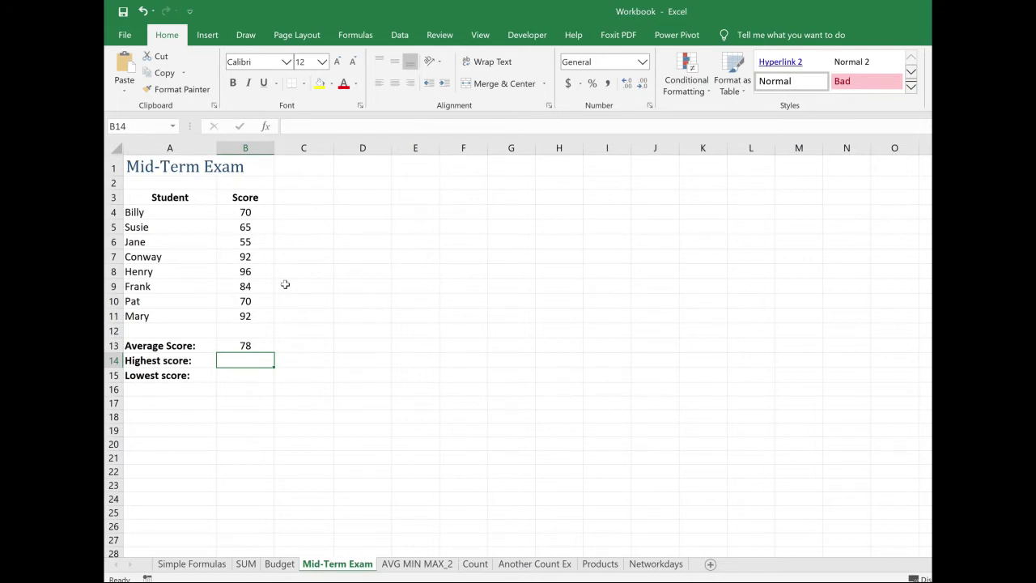
{"action": "type", "text": "="}
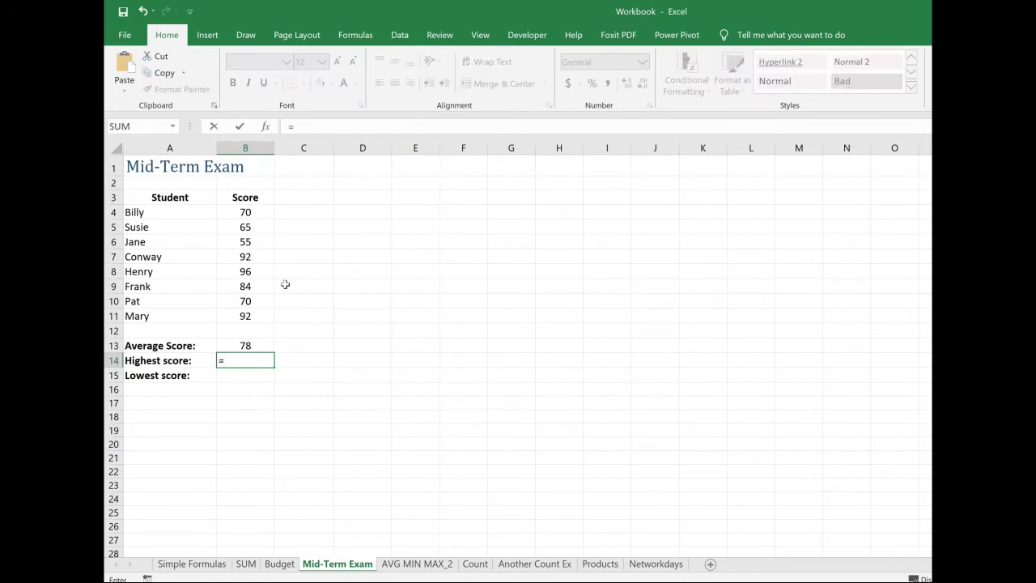
{"action": "type", "text": "ma"}
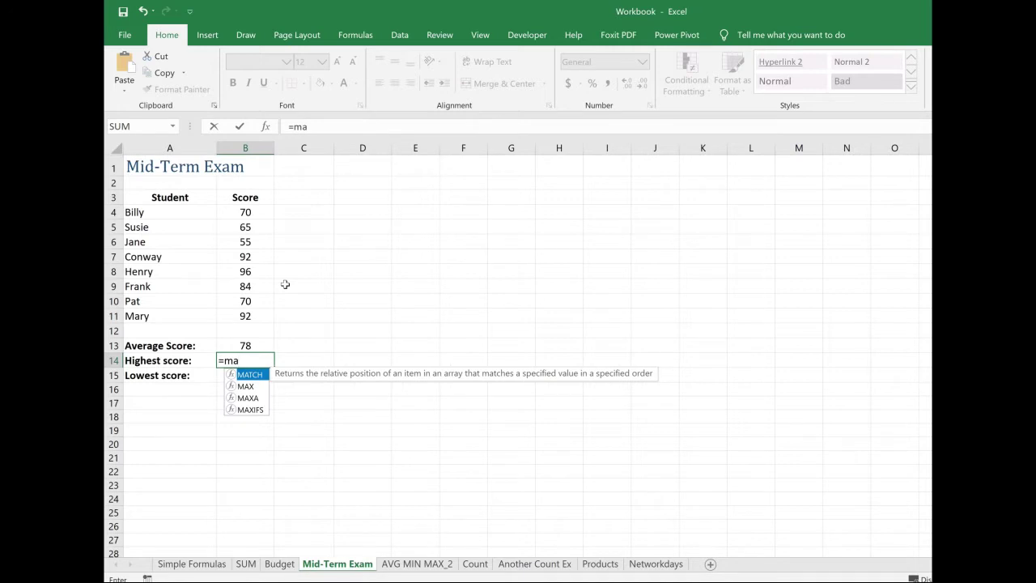
{"action": "left_click", "coordinate": [253, 387]}
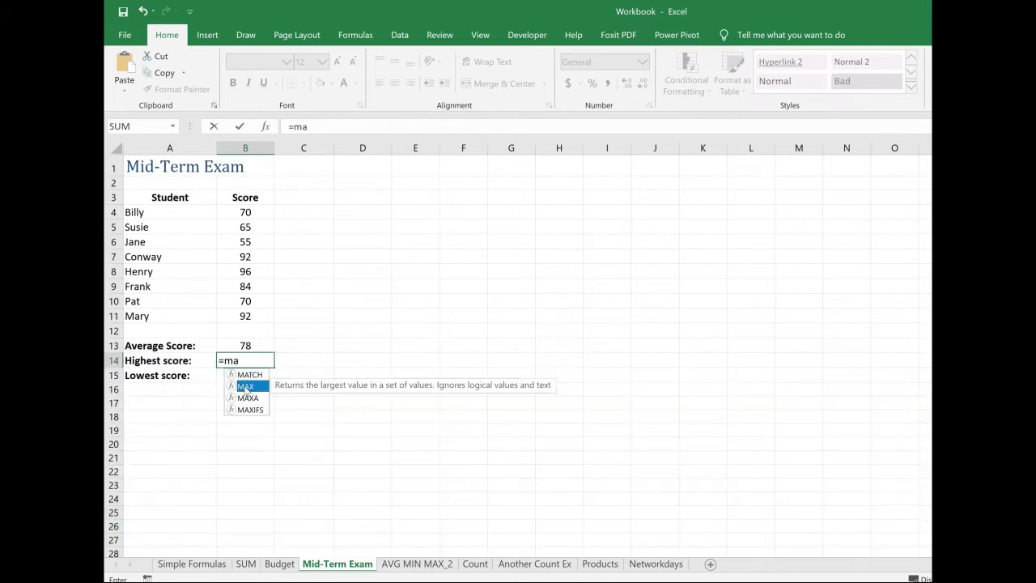
{"action": "double_click", "coordinate": [246, 387]}
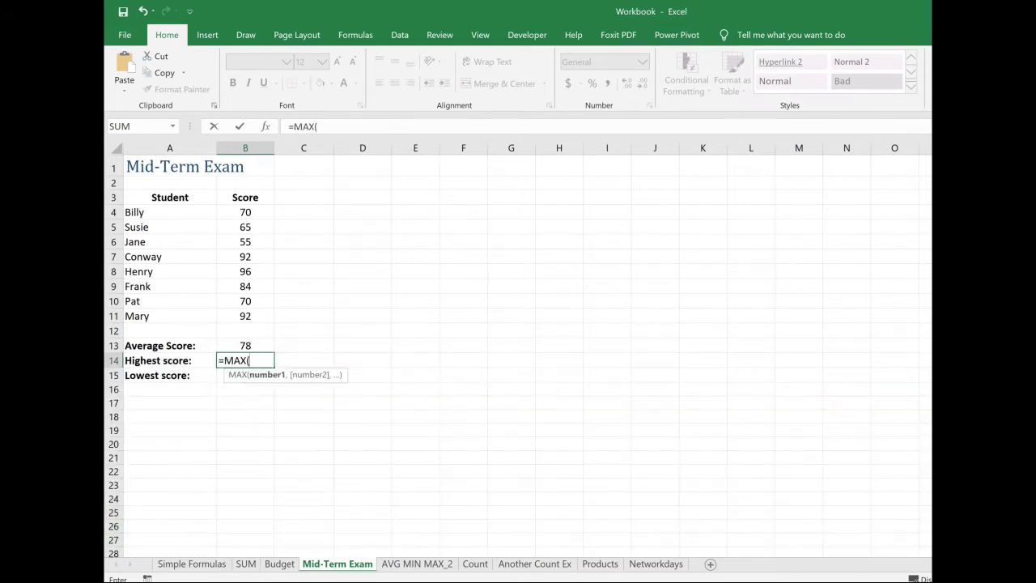
{"action": "left_click_drag", "start_coordinate": [246, 212], "coordinate": [258, 318]}
{"action": "key", "text": "Return"}
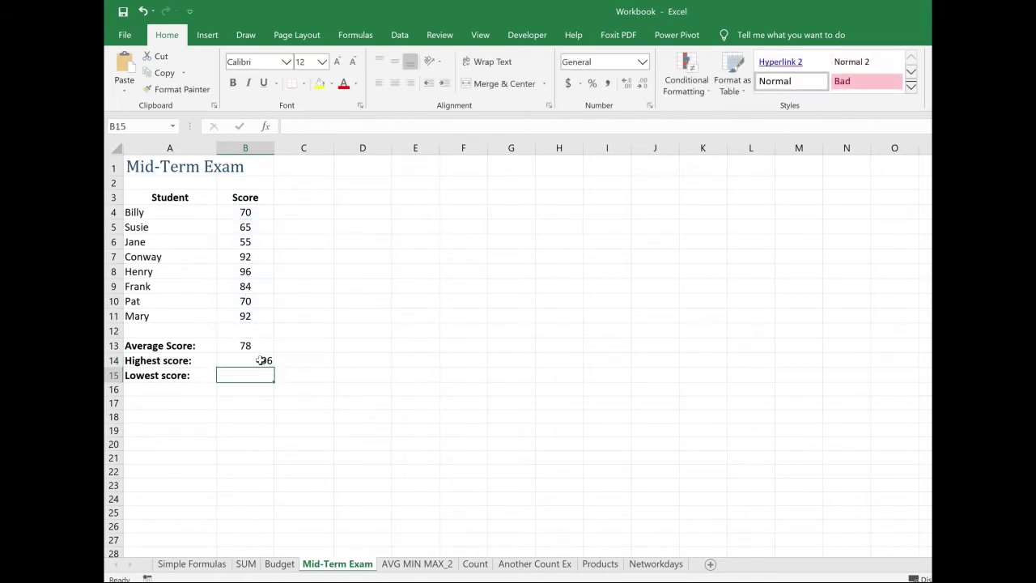
{"action": "left_click", "coordinate": [260, 360]}
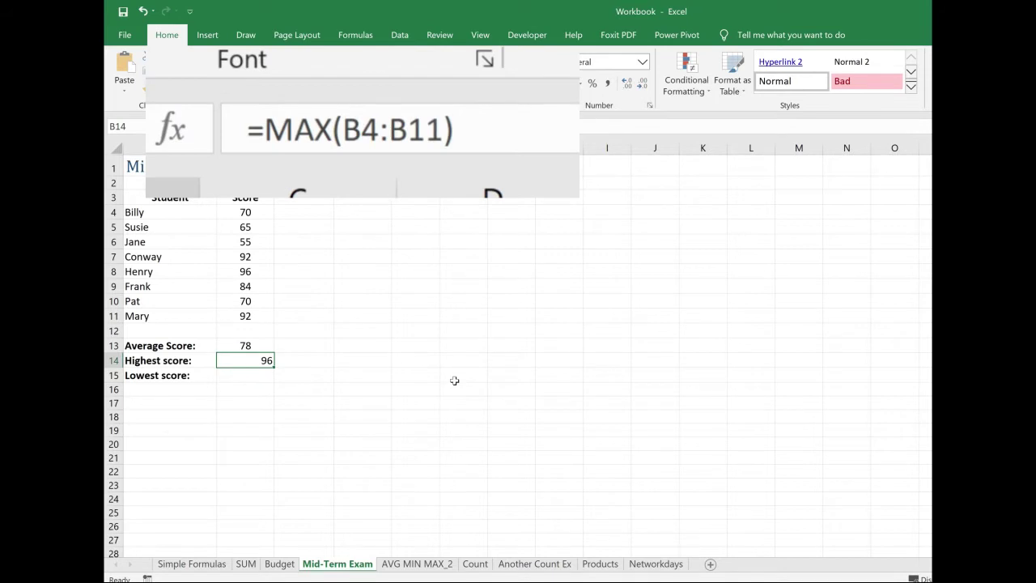
- Calculate the lowest exam score in cell B15 with the MIN function over B4:B11
{"action": "left_click", "coordinate": [254, 375]}
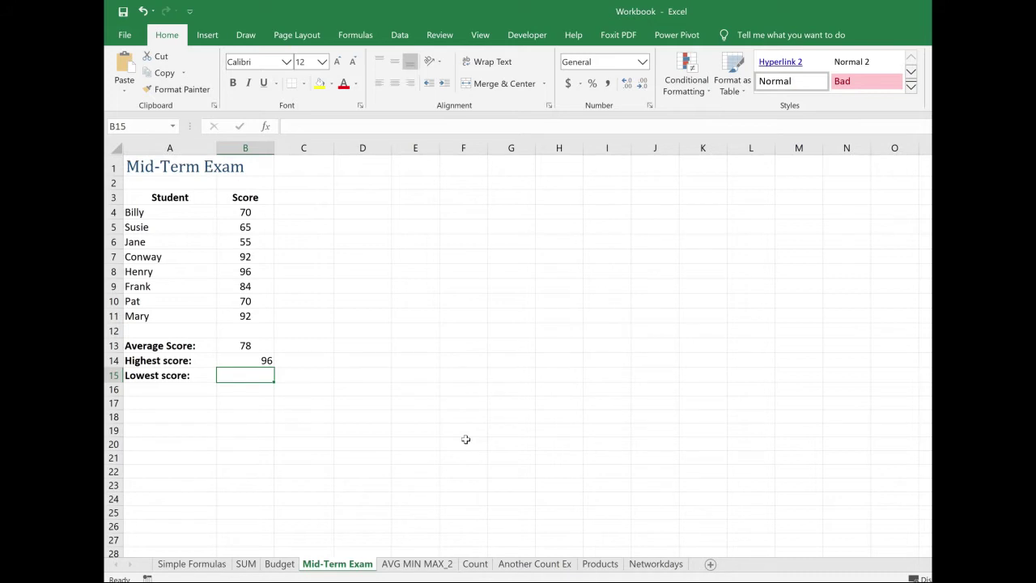
{"action": "type", "text": "="}
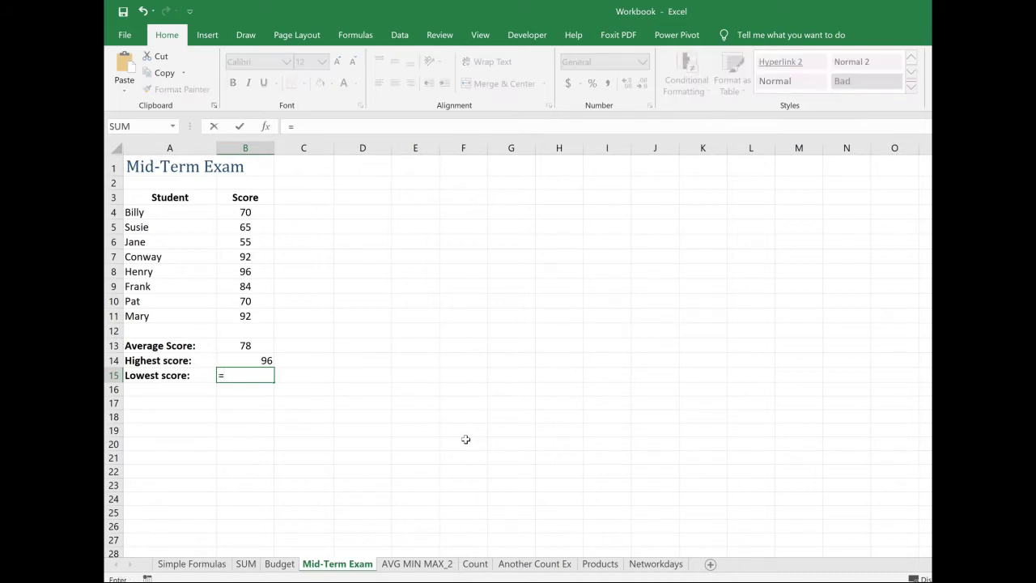
{"action": "type", "text": "mi"}
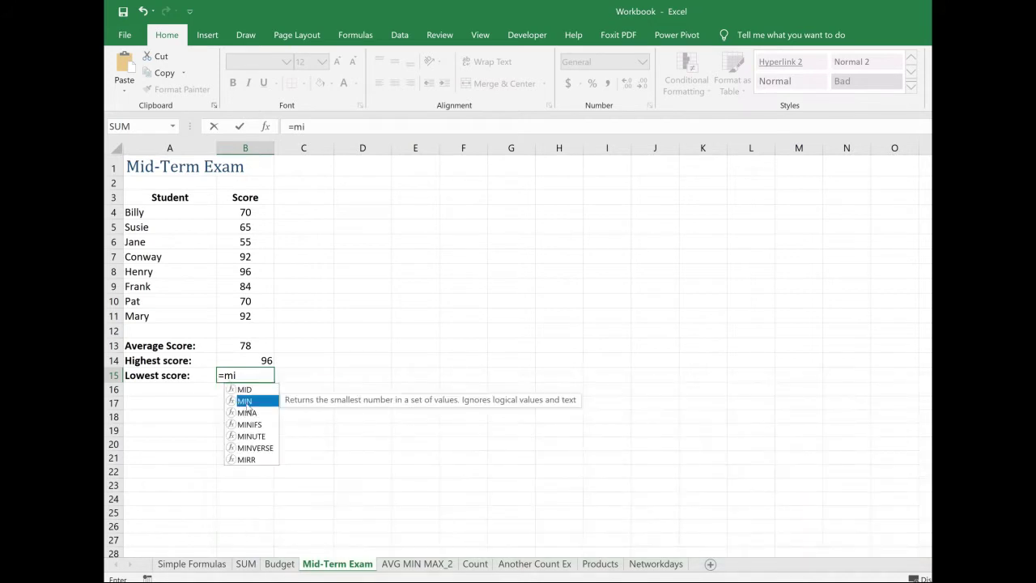
{"action": "double_click", "coordinate": [247, 400]}
{"action": "left_click_drag", "start_coordinate": [245, 213], "coordinate": [257, 316]}
{"action": "key", "text": "Return"}
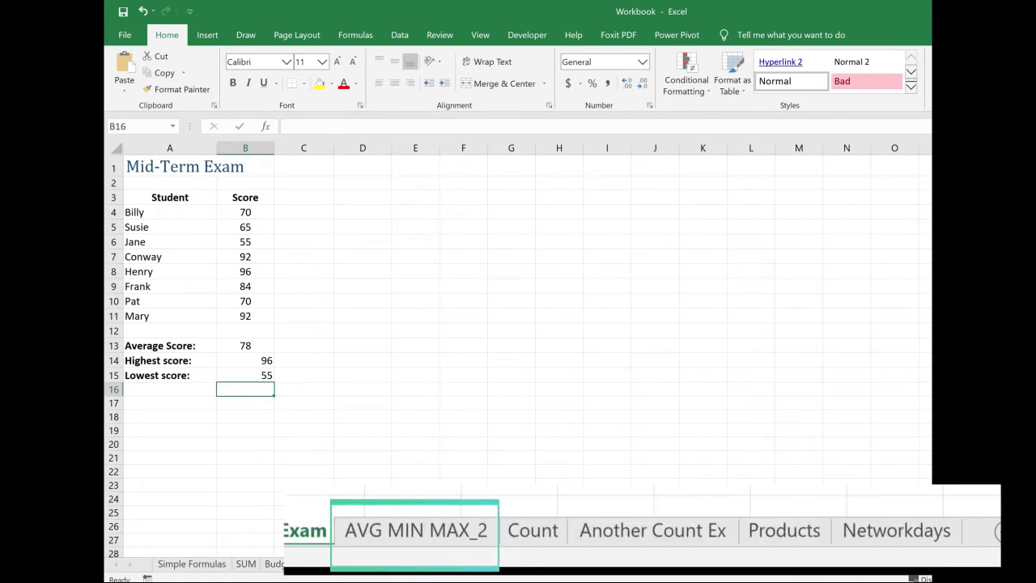
- On the AVG MIN MAX_2 sheet, calculate the median price in cell B13 with the MEDIAN function over C4:C8
{"action": "key", "text": "ctrl+Page_Down"}
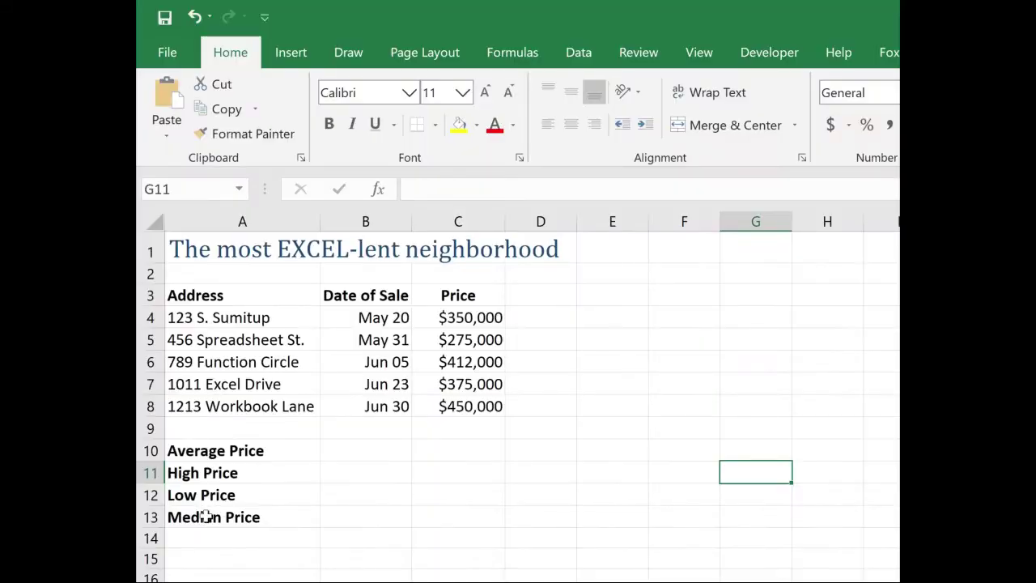
{"action": "left_click", "coordinate": [340, 516]}
{"action": "type", "text": "=med"}
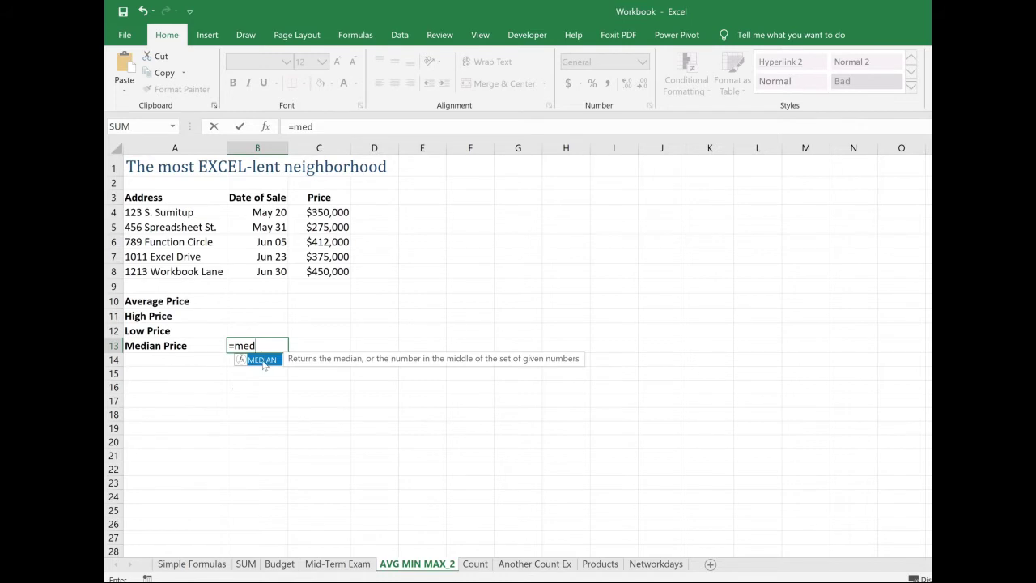
{"action": "double_click", "coordinate": [264, 362]}
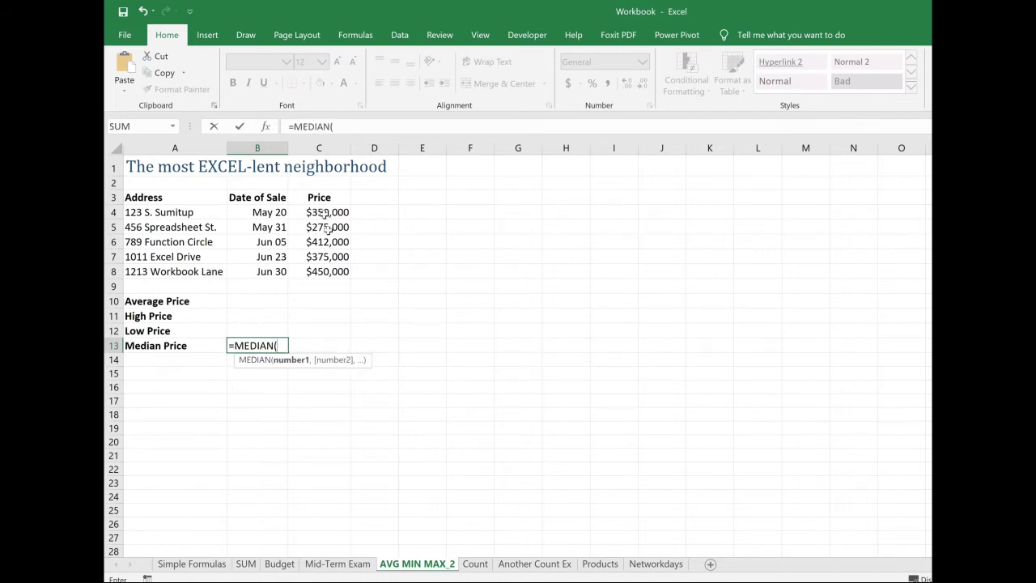
{"action": "left_click_drag", "start_coordinate": [322, 212], "coordinate": [330, 279]}
{"action": "key", "text": "Return"}
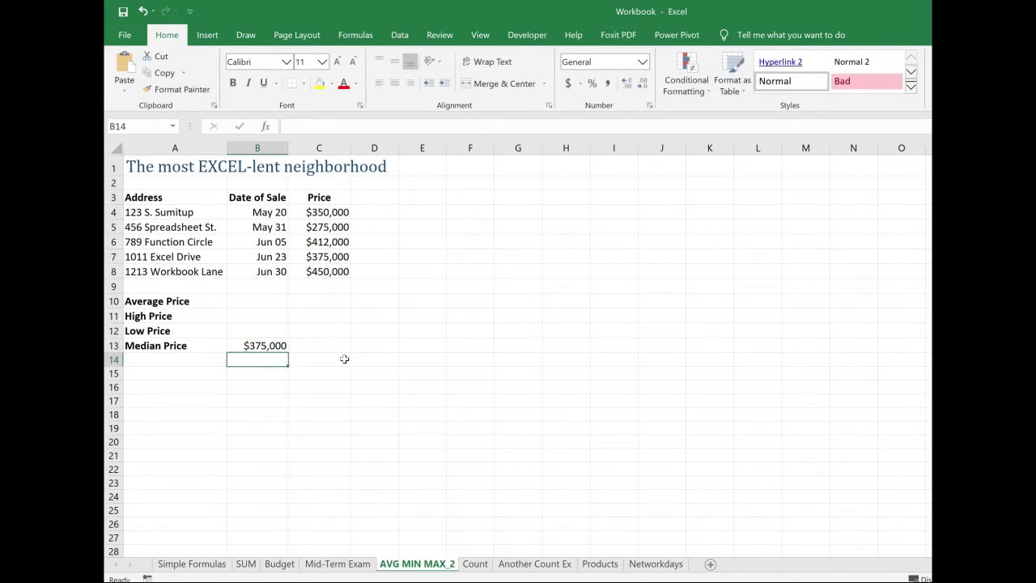
- Clear the median formula from cell B13
{"action": "key", "text": "Up"}
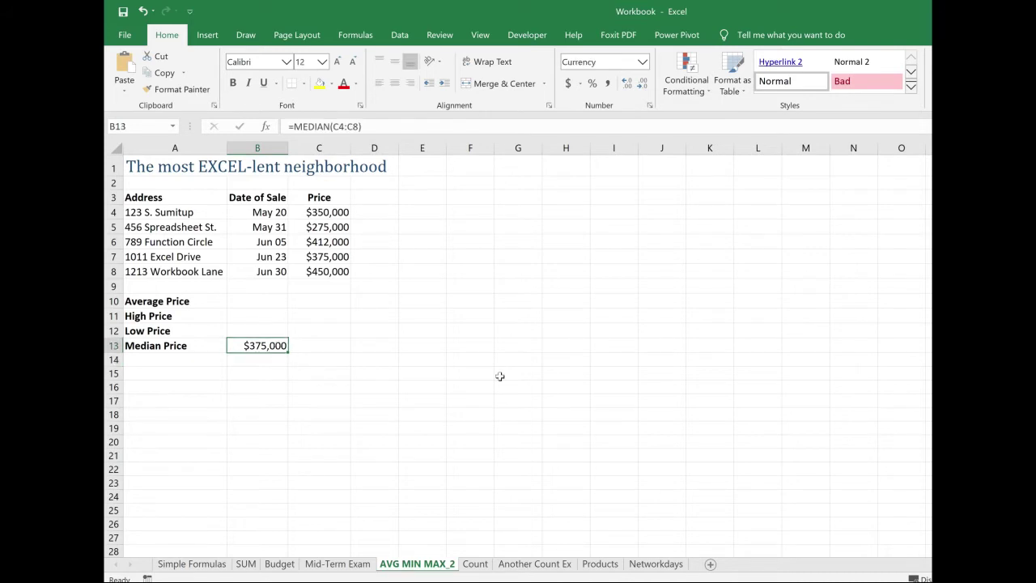
{"action": "key", "text": "Delete"}
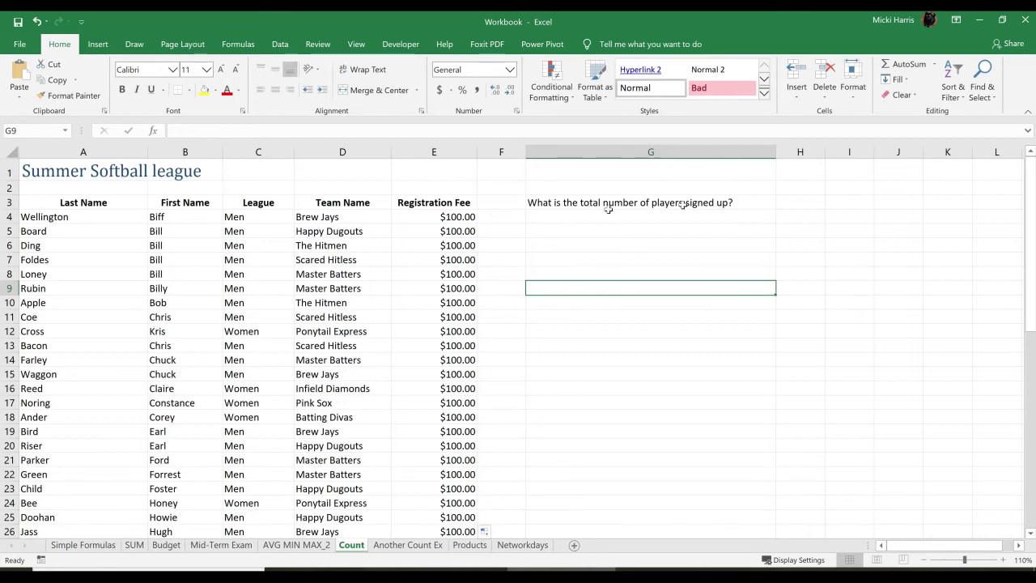
- On the Count sheet, count the signed-up players in cell H3 with the COUNT function over E4:E55, and check the list's last row
{"action": "left_click", "coordinate": [790, 202]}
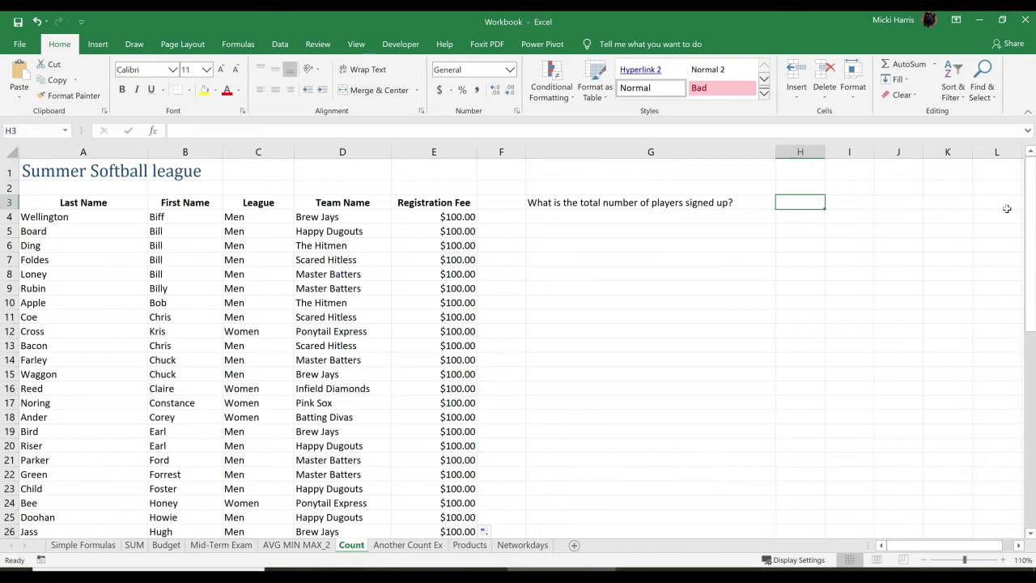
{"action": "type", "text": "=cou"}
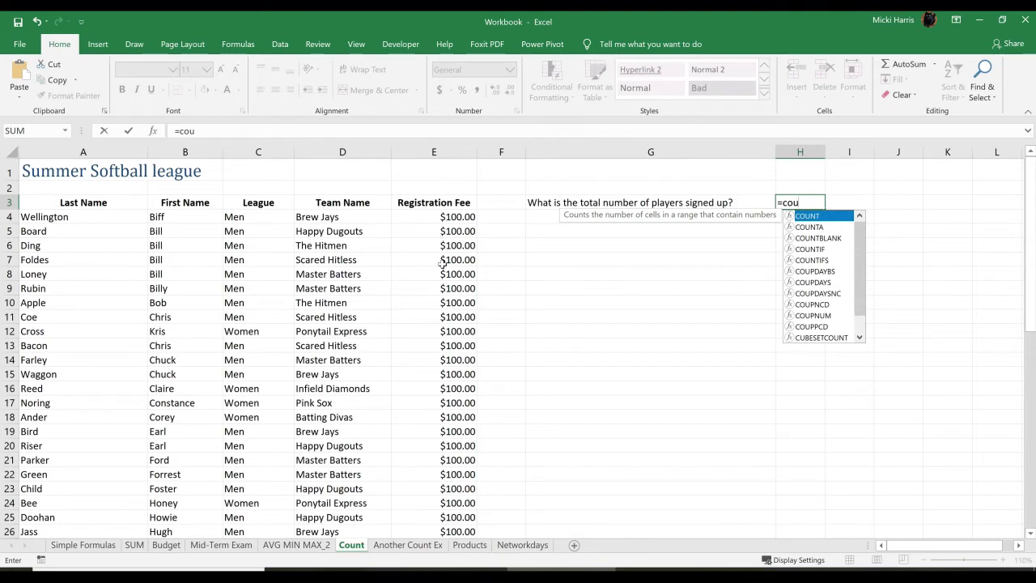
{"action": "scroll", "coordinate": [481, 287], "scroll_direction": "down", "scroll_amount": 2}
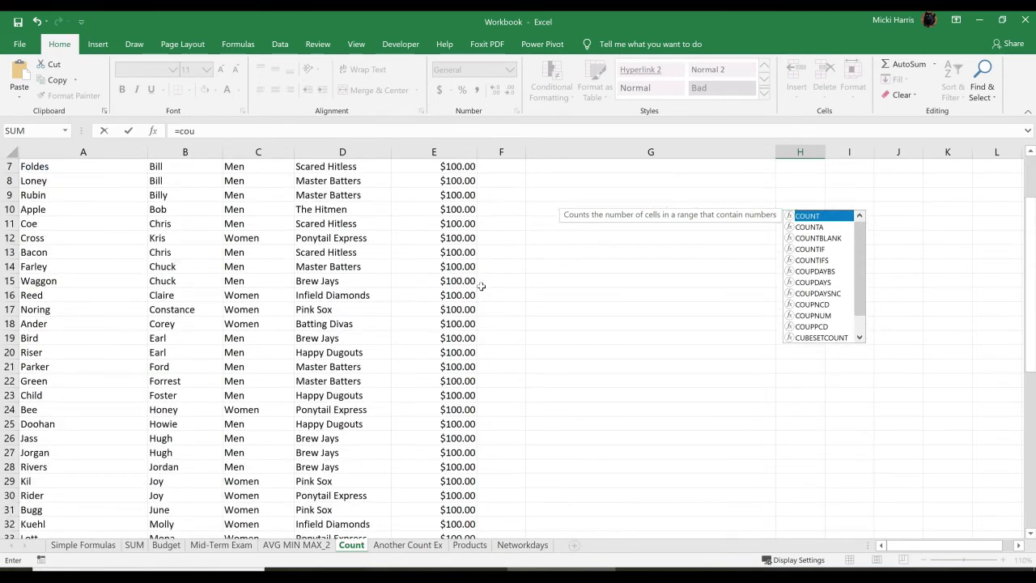
{"action": "scroll", "coordinate": [481, 286], "scroll_direction": "up", "scroll_amount": 2}
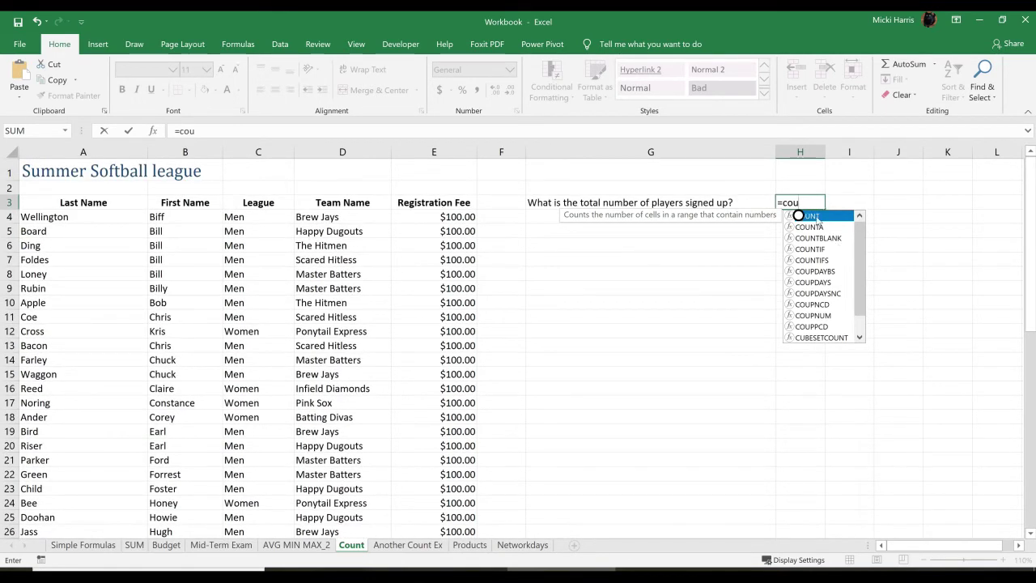
{"action": "double_click", "coordinate": [812, 216]}
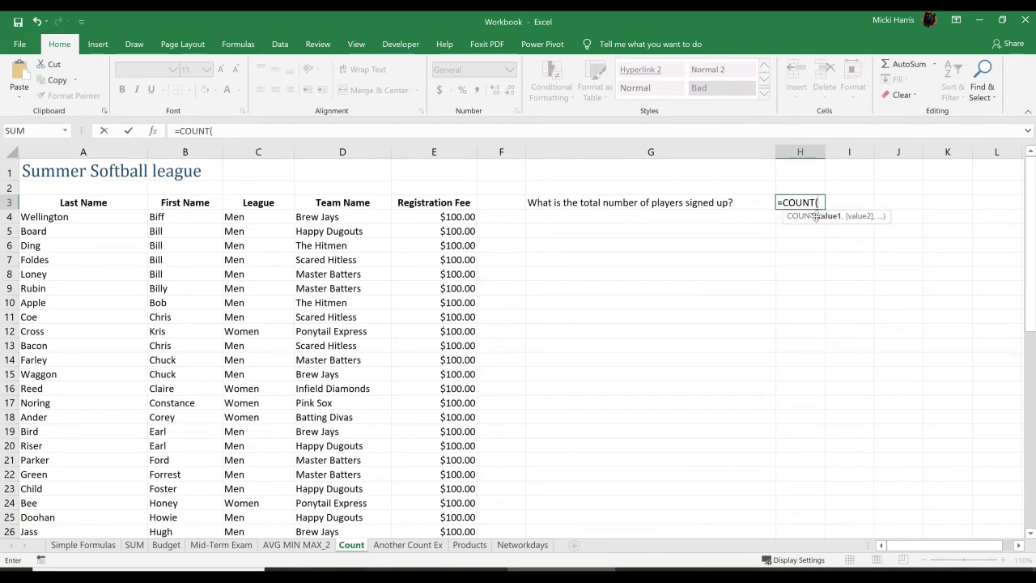
{"action": "left_click_drag", "start_coordinate": [447, 216], "coordinate": [462, 445]}
{"action": "key", "text": "ctrl+Return"}
{"action": "scroll", "coordinate": [774, 296], "scroll_direction": "up", "scroll_amount": 1}
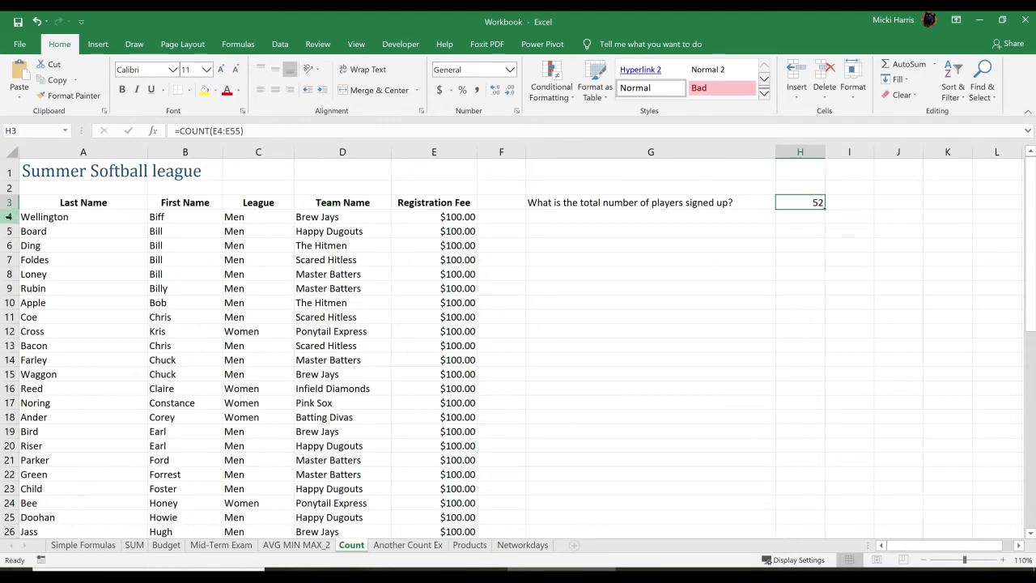
{"action": "scroll", "coordinate": [102, 275], "scroll_direction": "down", "scroll_amount": 1}
{"action": "scroll", "coordinate": [101, 275], "scroll_direction": "down", "scroll_amount": 11}
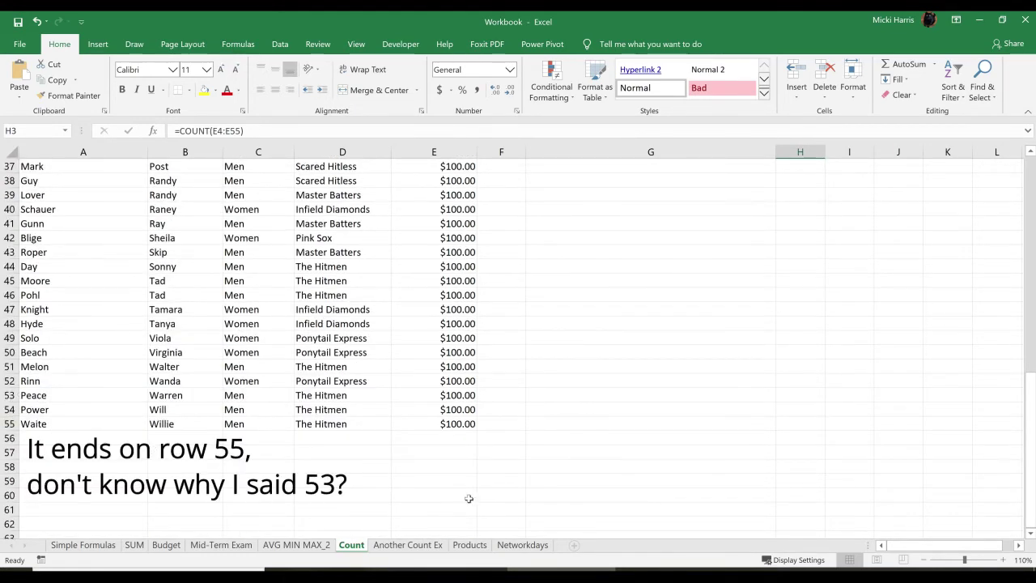
{"action": "scroll", "coordinate": [745, 418], "scroll_direction": "up", "scroll_amount": 12}
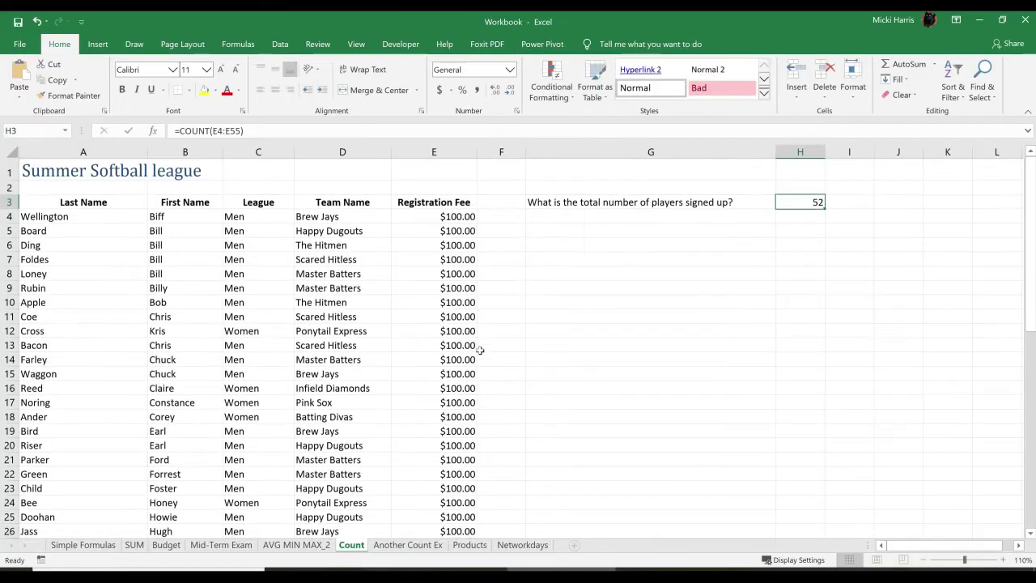
- Clear the registration fees in cells E13 and E21
{"action": "left_click", "coordinate": [470, 345]}
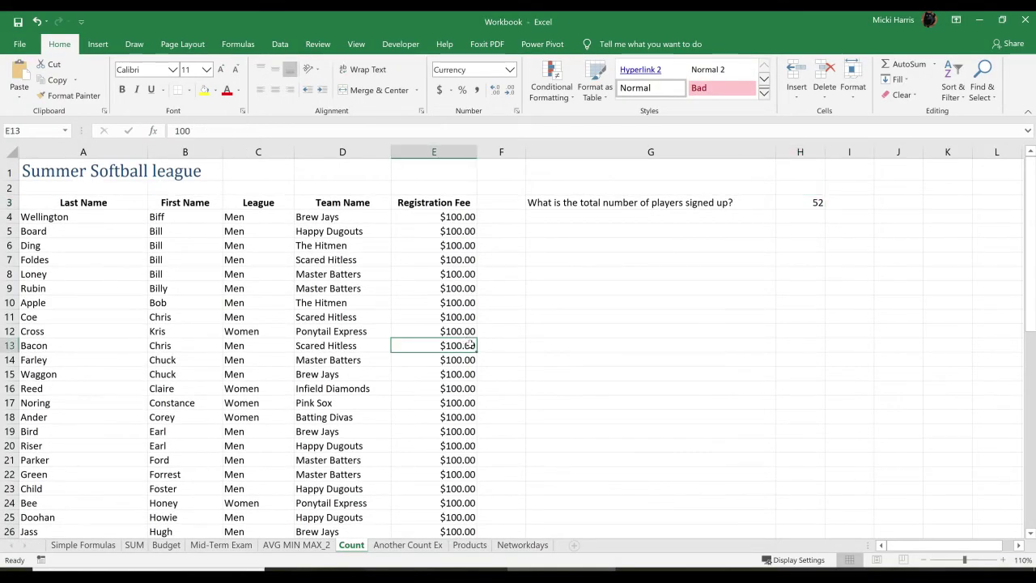
{"action": "key", "text": "Delete"}
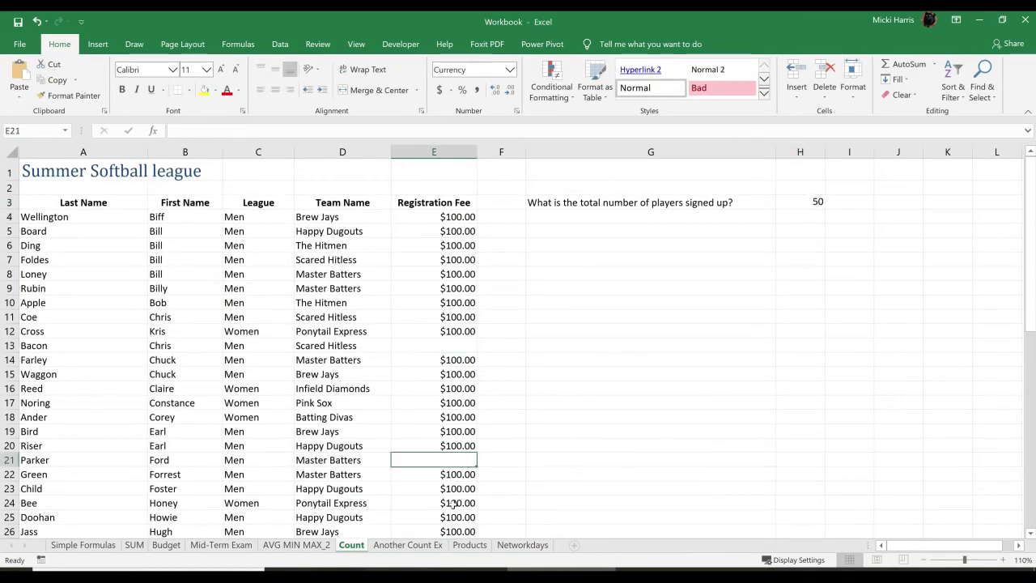
- Clear the registration fees in cells E24, E44 and E37:E38 of the softball league list
{"action": "left_click", "coordinate": [454, 502]}
{"action": "key", "text": "Delete"}
{"action": "scroll", "coordinate": [458, 494], "scroll_direction": "down", "scroll_amount": 7}
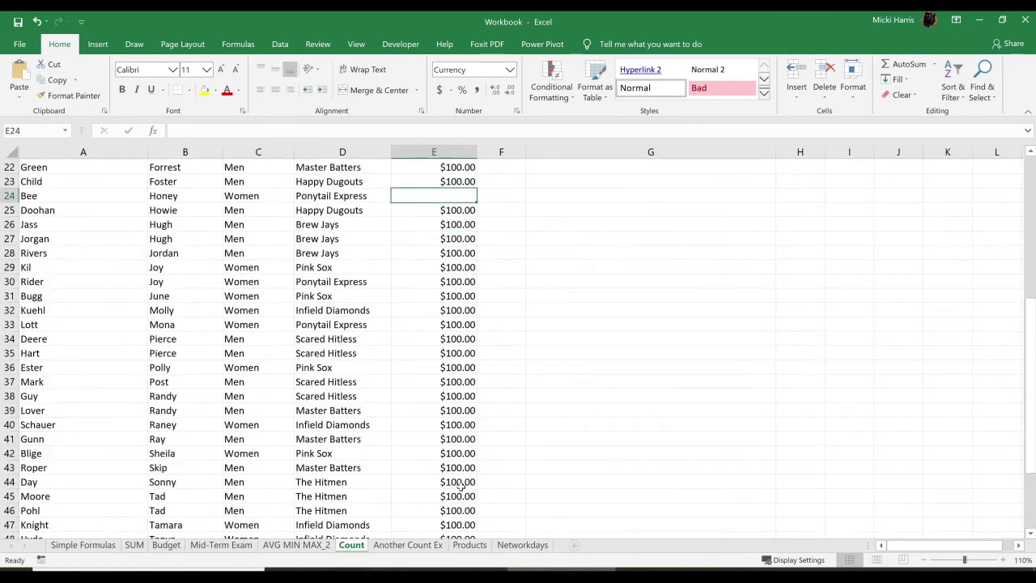
{"action": "left_click", "coordinate": [459, 481]}
{"action": "key", "text": "Delete"}
{"action": "left_click_drag", "start_coordinate": [458, 381], "coordinate": [458, 396]}
{"action": "key", "text": "Delete"}
{"action": "left_click", "coordinate": [620, 423]}
{"action": "scroll", "coordinate": [402, 259], "scroll_direction": "up", "scroll_amount": 7}
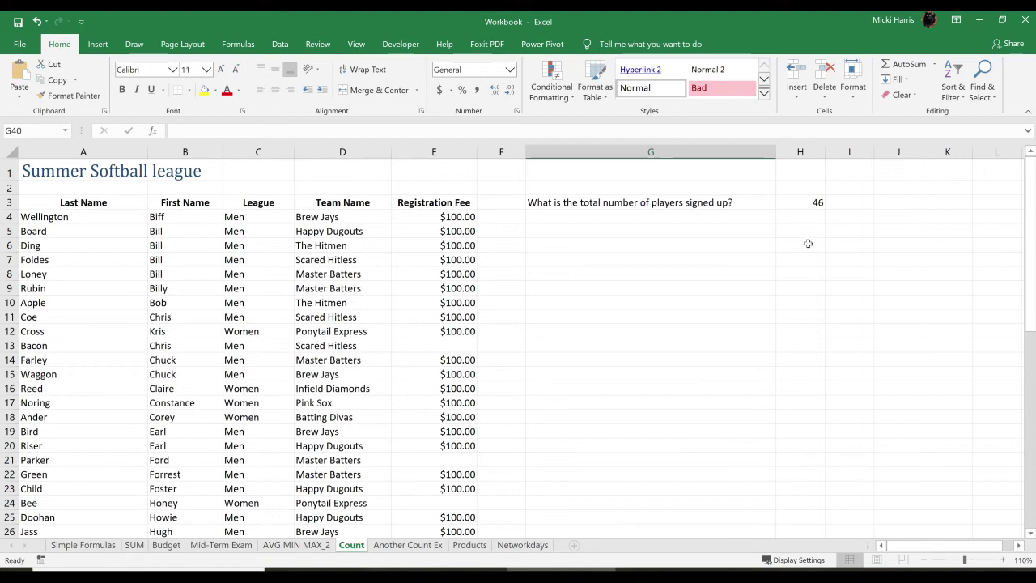
{"action": "left_click", "coordinate": [801, 216]}
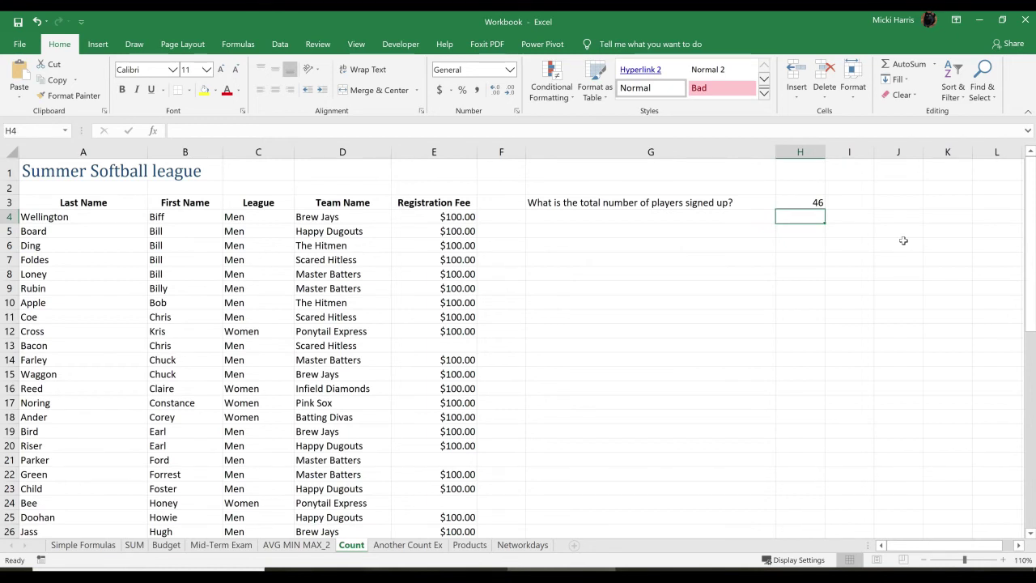
{"action": "type", "text": "=count"}
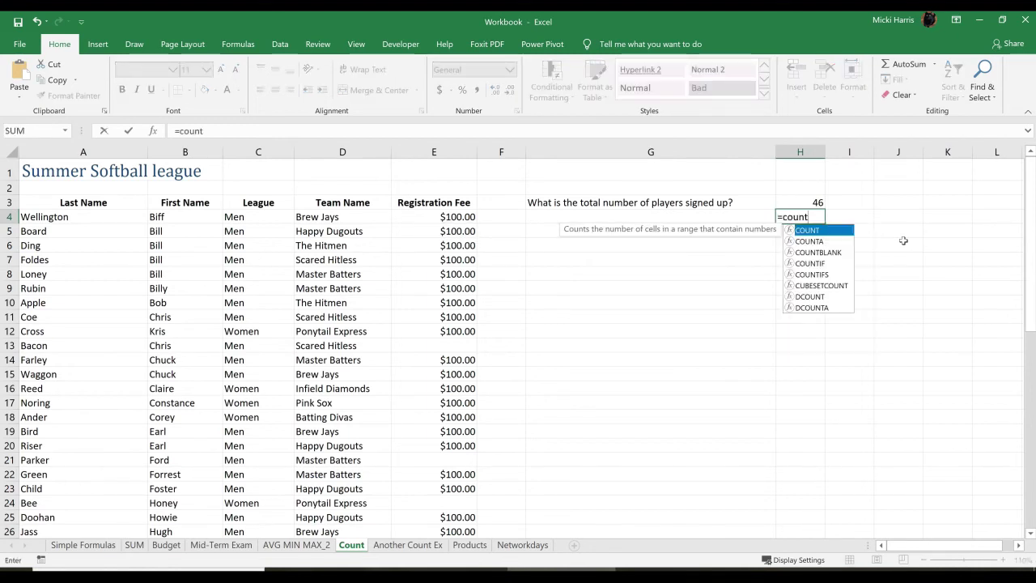
{"action": "left_click", "coordinate": [809, 241]}
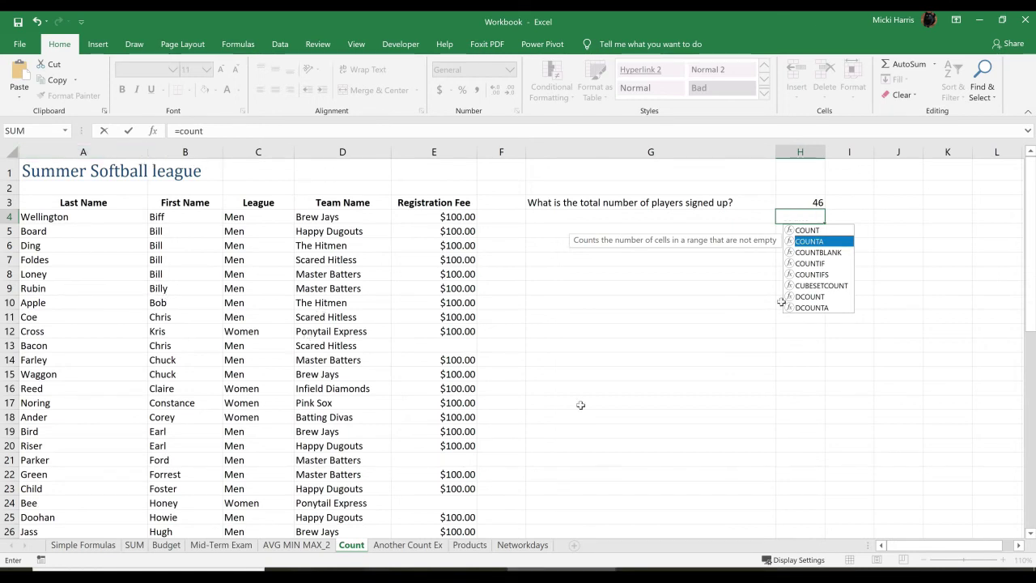
{"action": "scroll", "coordinate": [581, 405], "scroll_direction": "down", "scroll_amount": 5}
{"action": "left_click", "coordinate": [731, 368]}
{"action": "scroll", "coordinate": [370, 334], "scroll_direction": "down", "scroll_amount": 1}
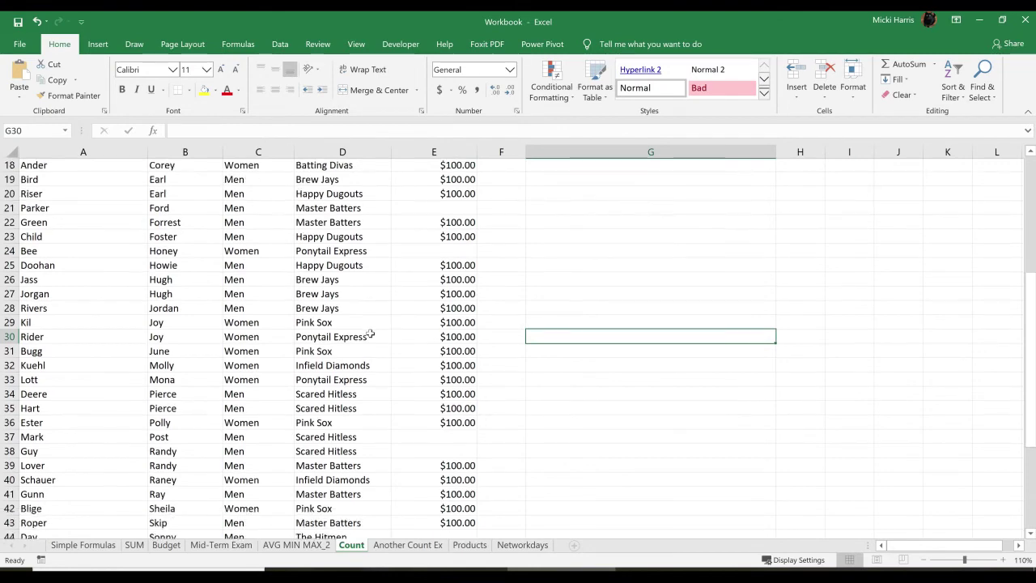
{"action": "scroll", "coordinate": [370, 334], "scroll_direction": "down", "scroll_amount": 9}
{"action": "scroll", "coordinate": [370, 335], "scroll_direction": "up", "scroll_amount": 1}
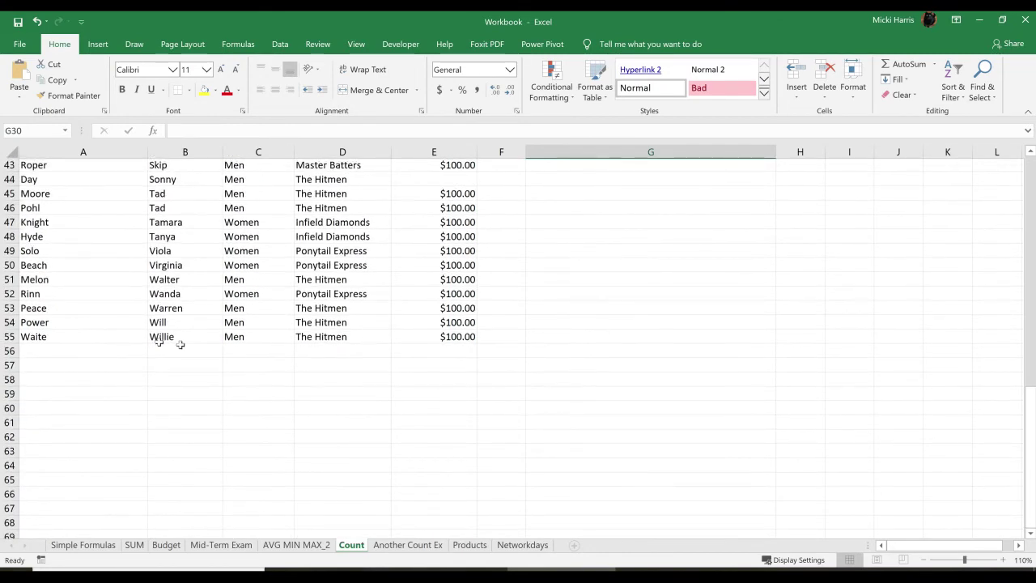
- Count all listed players in cell H4 with the COUNTA function over A4:A55, and compare its formula with the one in H3
{"action": "scroll", "coordinate": [394, 354], "scroll_direction": "up", "scroll_amount": 14}
{"action": "left_click", "coordinate": [800, 217]}
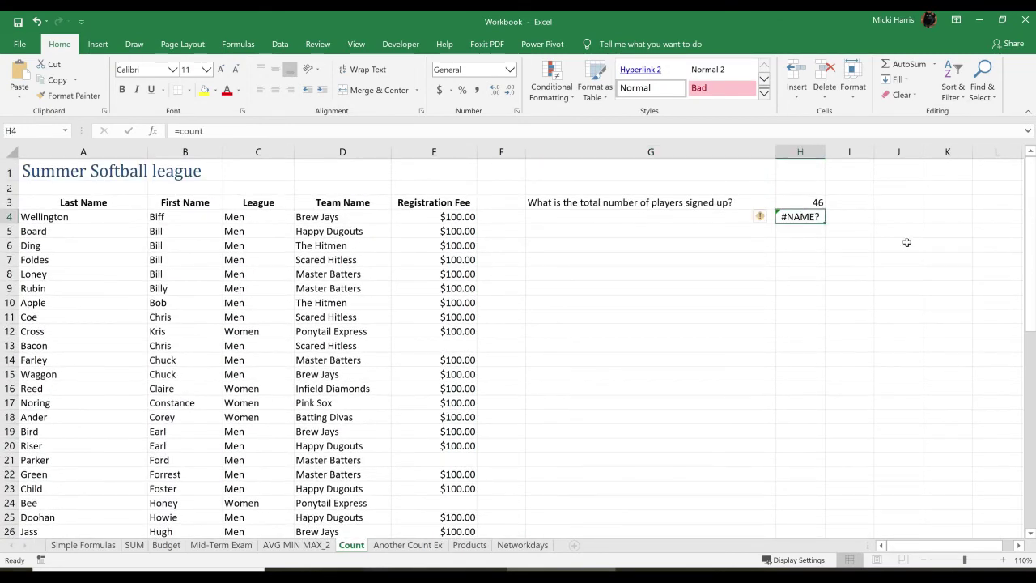
{"action": "type", "text": "=count"}
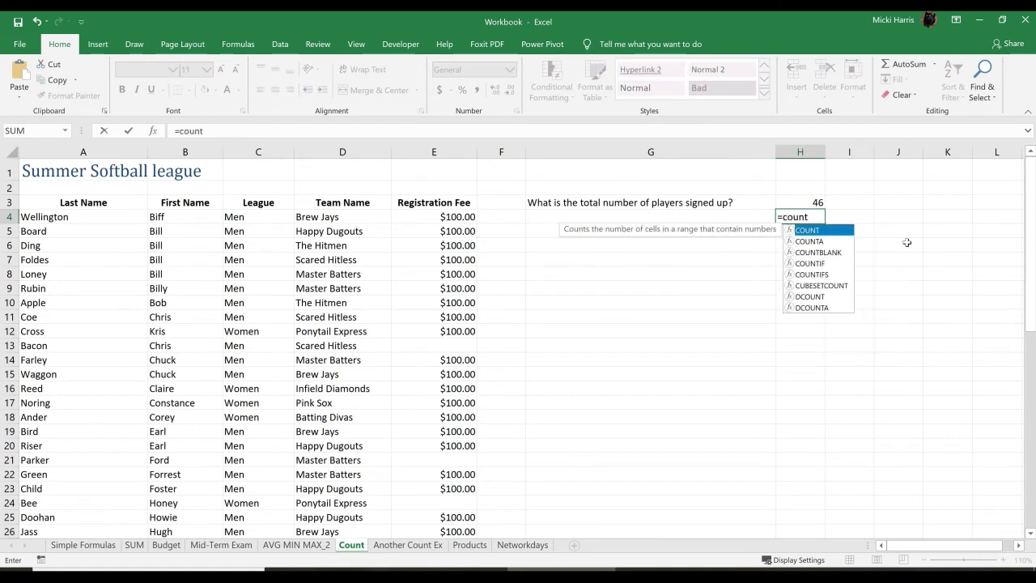
{"action": "double_click", "coordinate": [812, 242]}
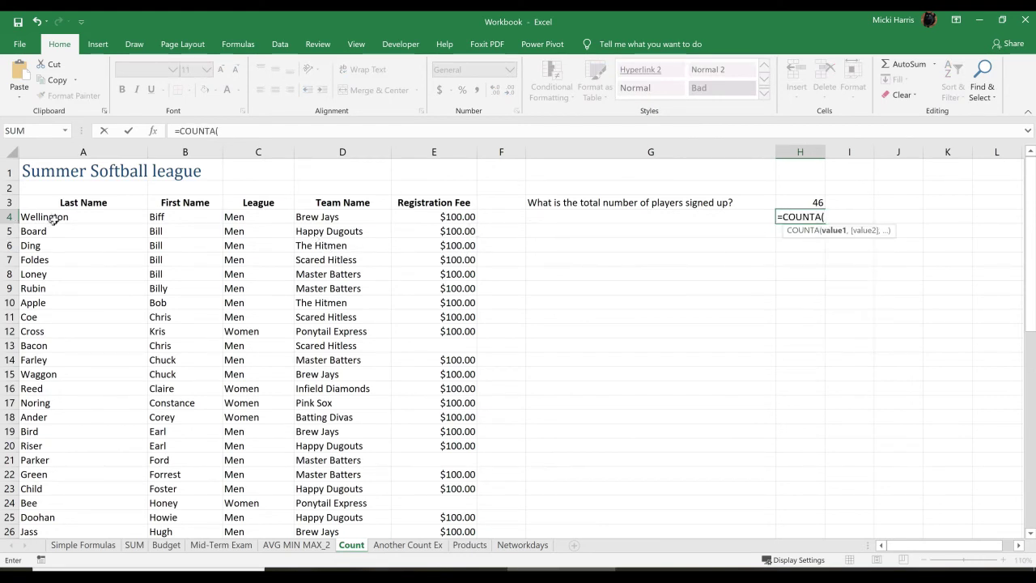
{"action": "left_click_drag", "start_coordinate": [52, 217], "coordinate": [122, 504]}
{"action": "left_click_drag", "start_coordinate": [45, 526], "coordinate": [40, 451]}
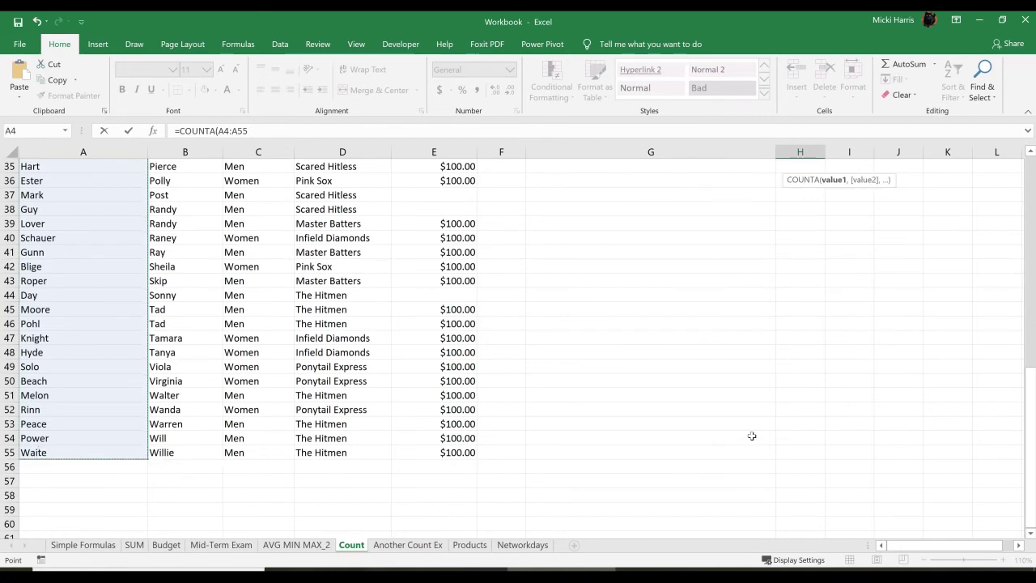
{"action": "key", "text": "Return"}
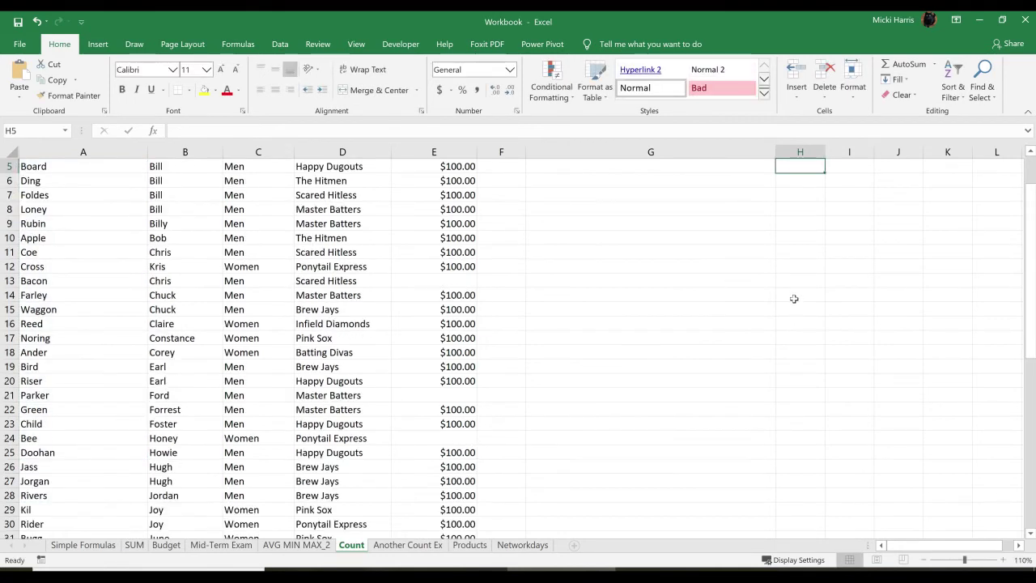
{"action": "left_click", "coordinate": [810, 217]}
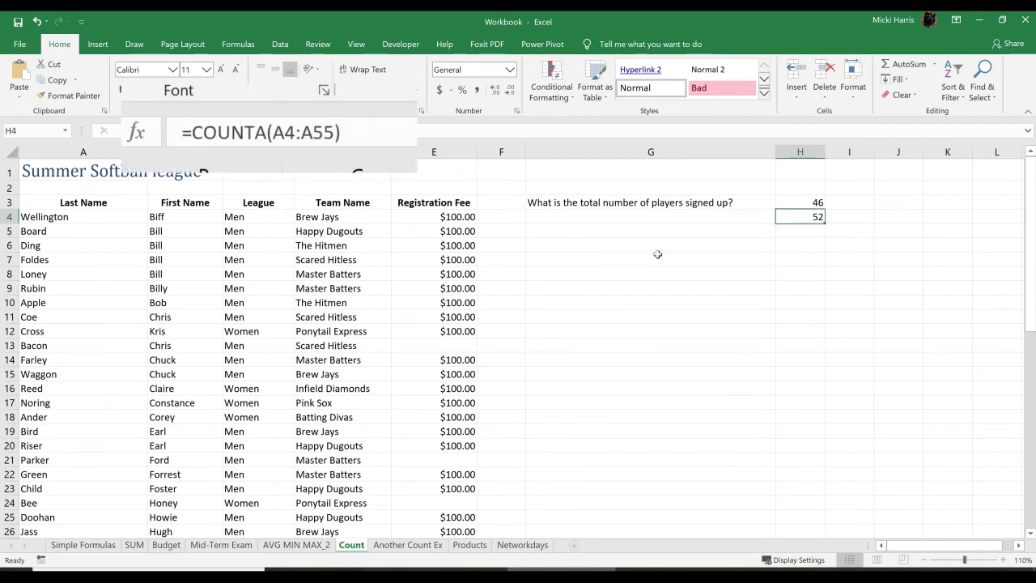
{"action": "key", "text": "Up"}
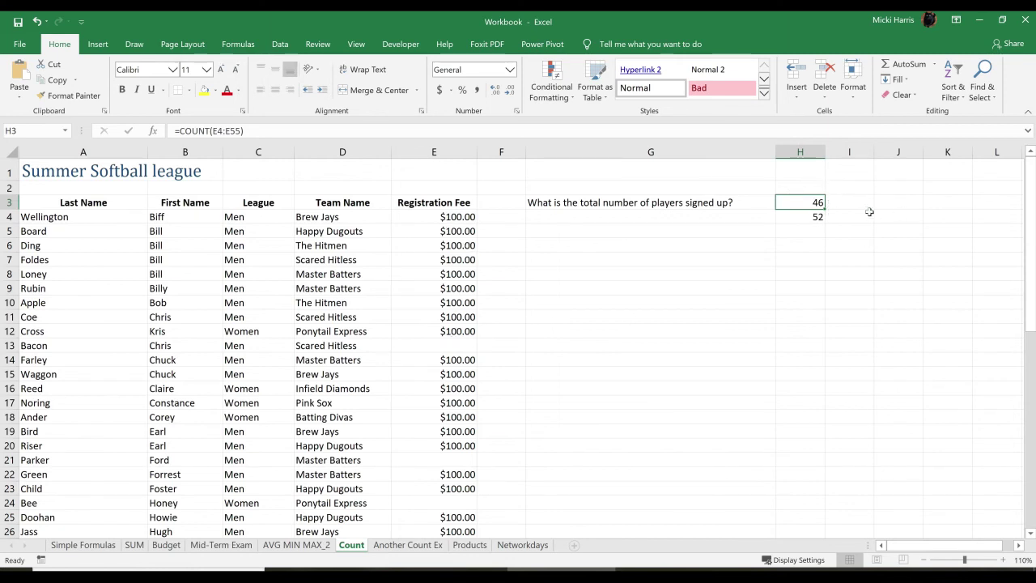
- Move the signed-up players question from G3 to G4, and enter "Who has paid the registration fee?" in G3
{"action": "left_click", "coordinate": [583, 209]}
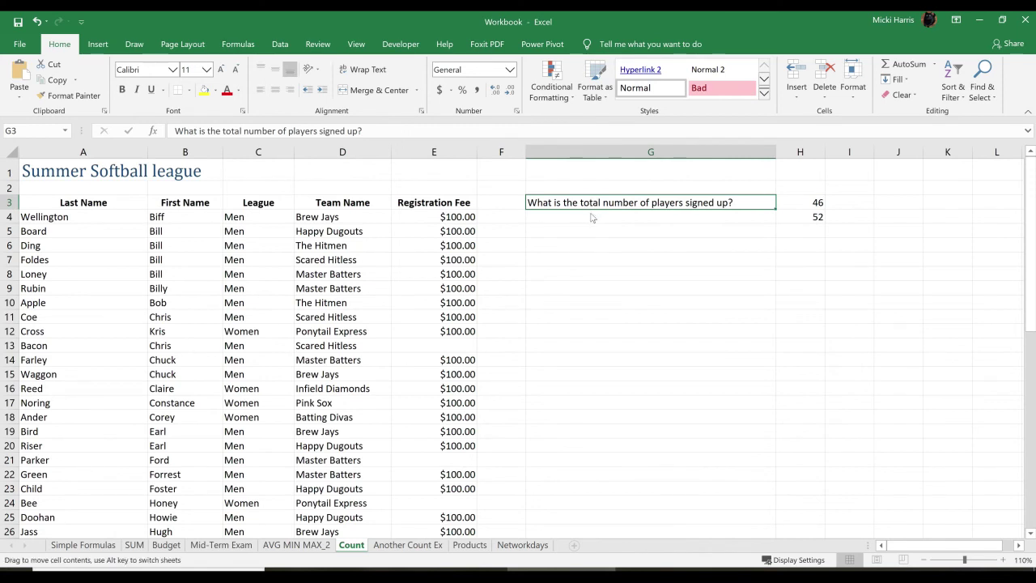
{"action": "left_click_drag", "start_coordinate": [591, 220], "coordinate": [599, 223]}
{"action": "left_click", "coordinate": [678, 207]}
{"action": "type", "text": "Who has paid the registration fee?"}
{"action": "left_click", "coordinate": [692, 259]}
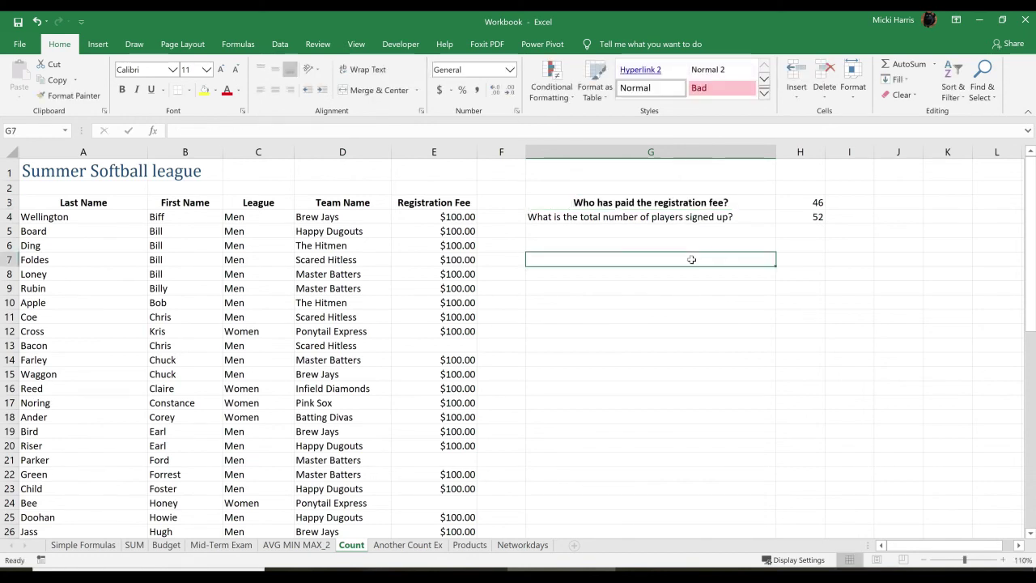